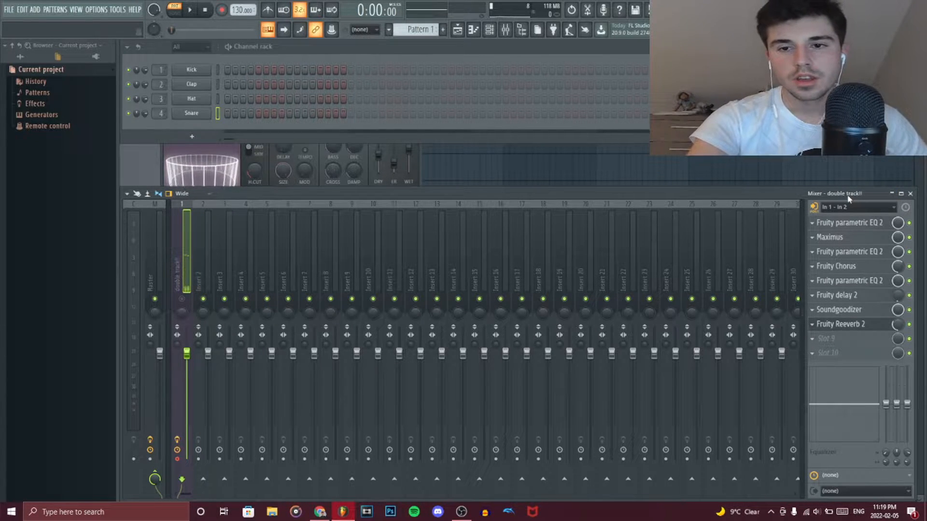
- Load the VST3 version of Vocal Doubler into effect slot 9 of the double track mixer insert
{"action": "left_click", "coordinate": [818, 340]}
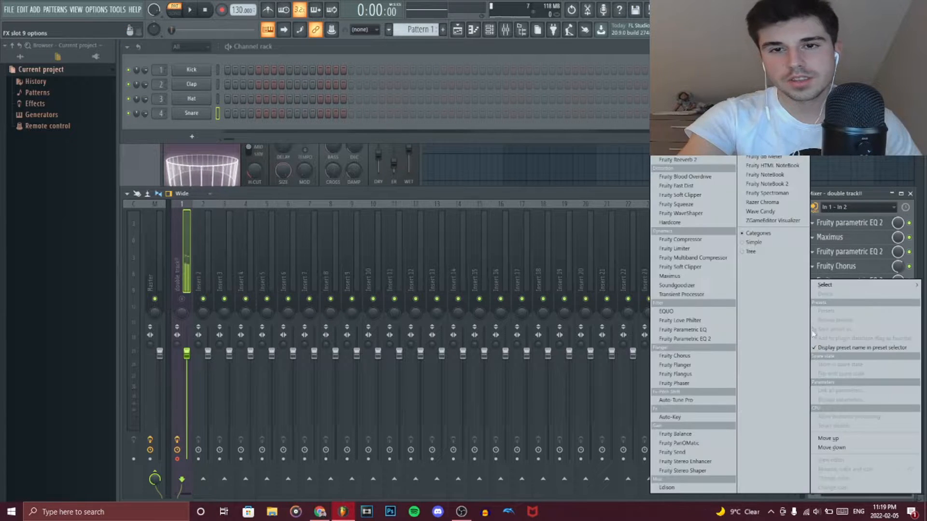
{"action": "left_click", "coordinate": [676, 16]}
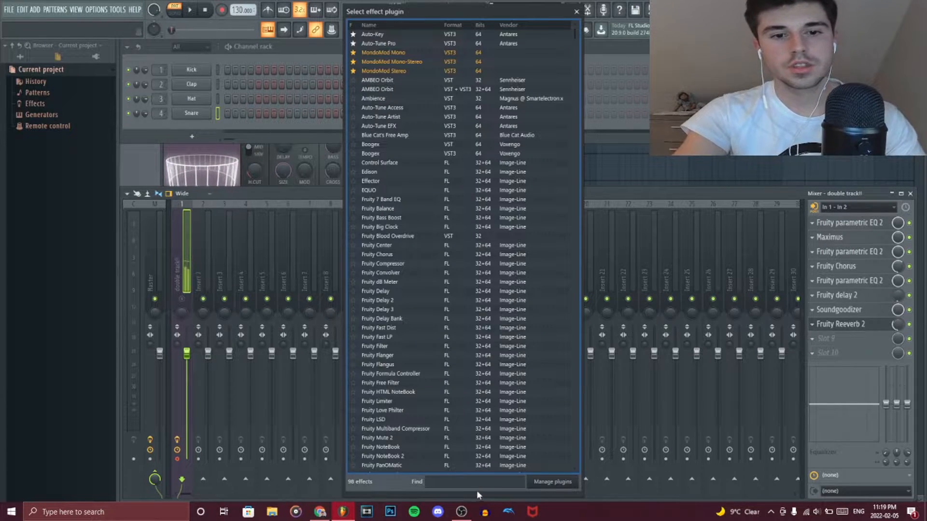
{"action": "type", "text": "voca"}
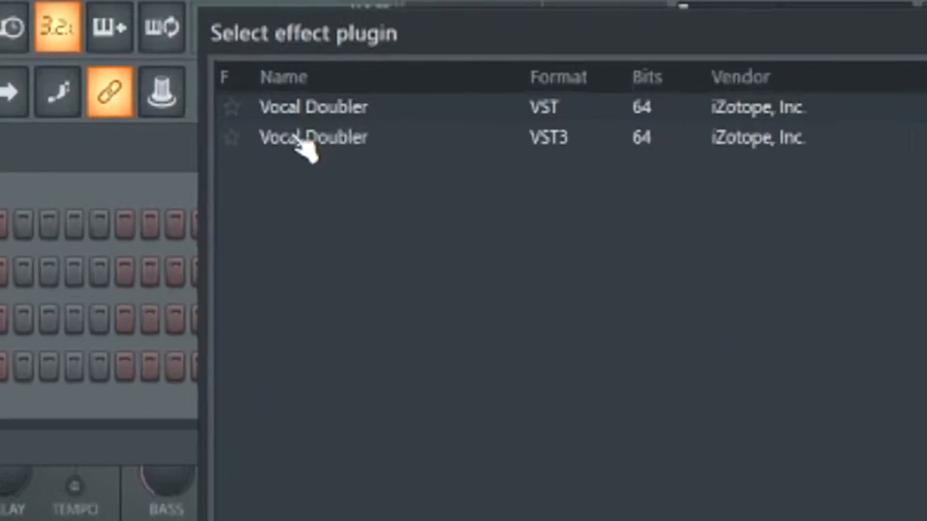
{"action": "double_click", "coordinate": [375, 44]}
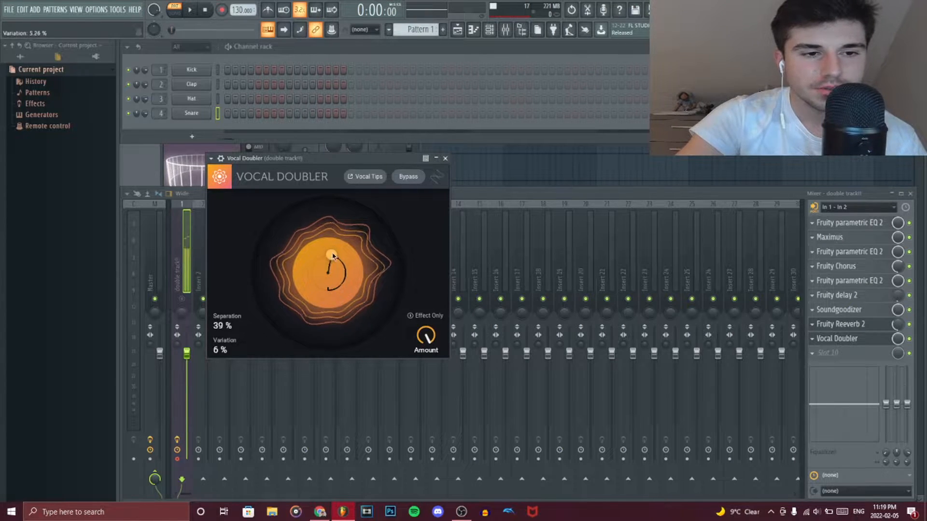
- Set the Vocal Doubler to 44% separation and 37% variation, and switch the effect off in its slot
{"action": "left_click_drag", "start_coordinate": [327, 241], "coordinate": [343, 271]}
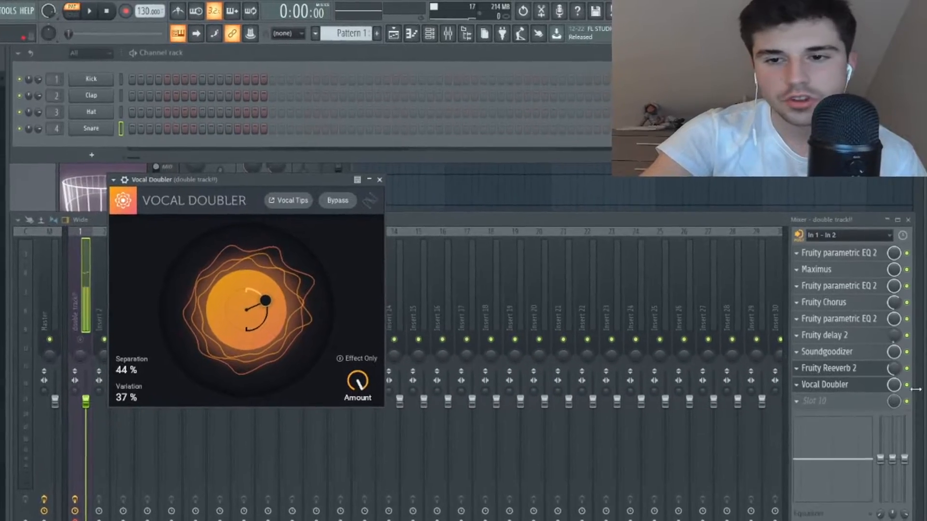
{"action": "left_click", "coordinate": [909, 340]}
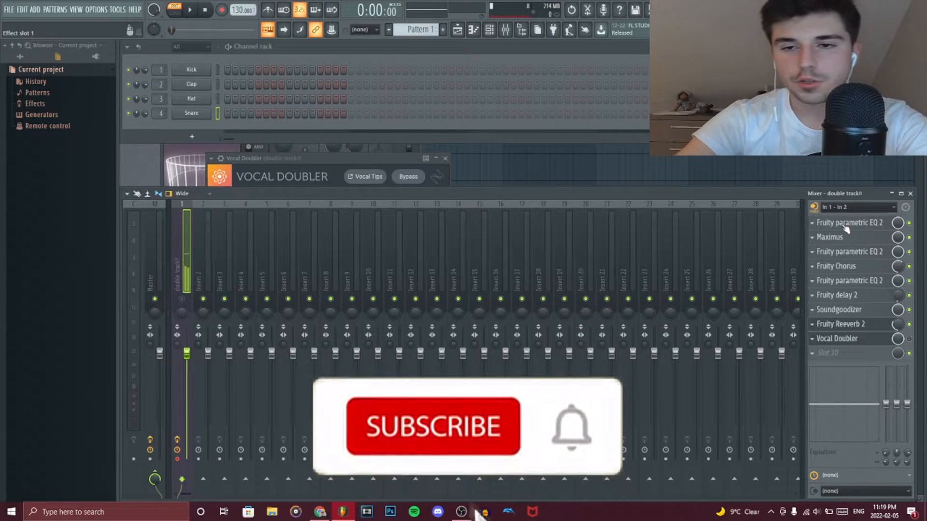
- Open the Fruity parametric EQ 2 in slot 1 and examine its presets and the band 1 type and order options
{"action": "left_click", "coordinate": [846, 229]}
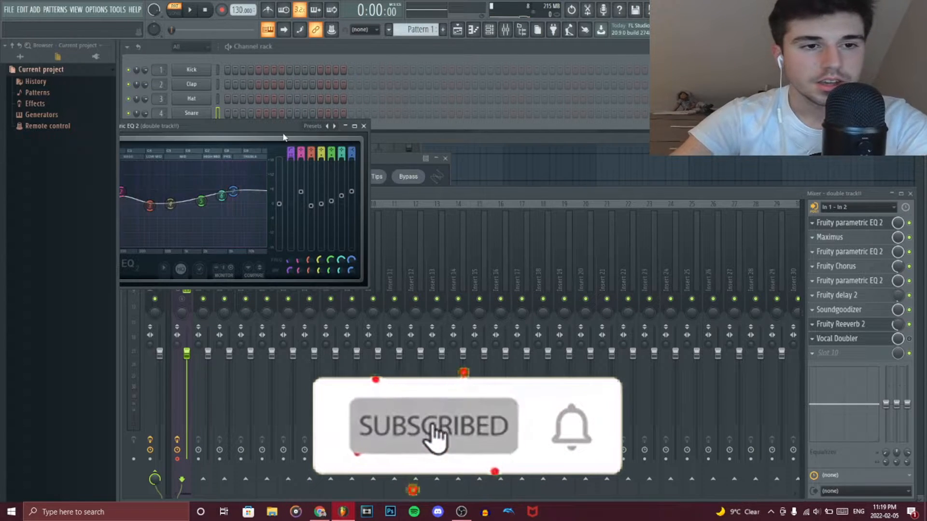
{"action": "left_click_drag", "start_coordinate": [256, 129], "coordinate": [370, 149]}
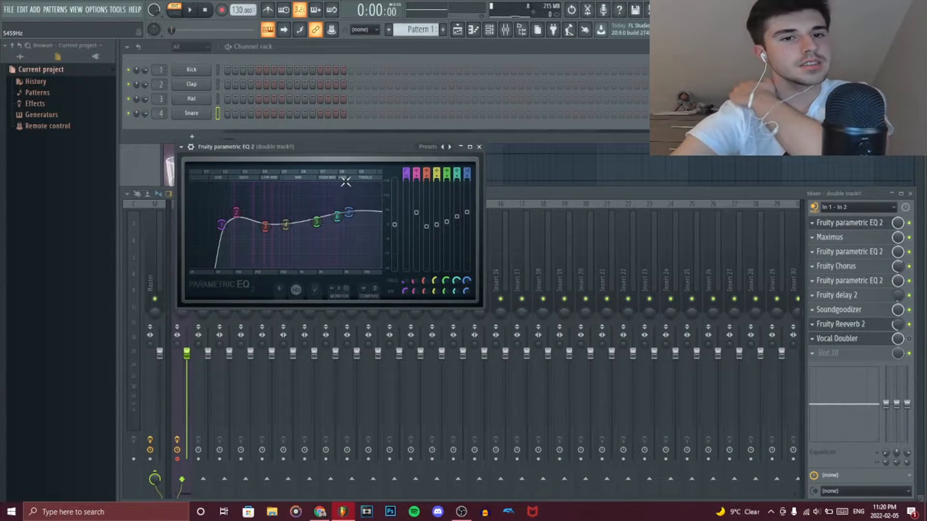
{"action": "left_click", "coordinate": [428, 147]}
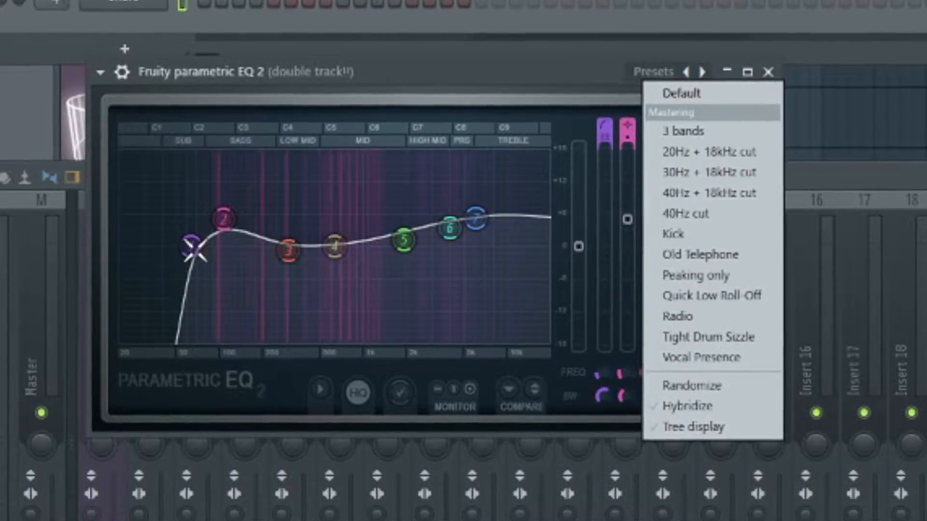
{"action": "left_click", "coordinate": [193, 250]}
{"action": "right_click", "coordinate": [191, 247]}
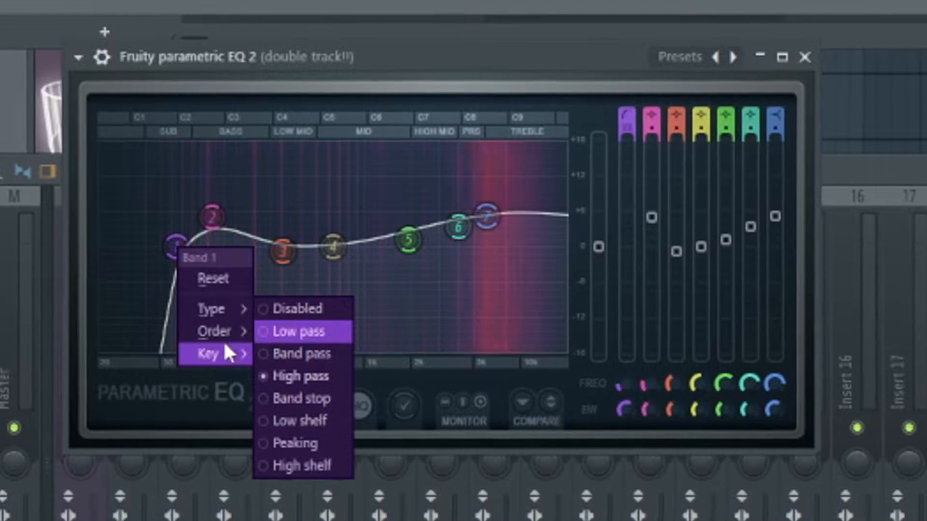
{"action": "mouse_move", "coordinate": [218, 332]}
{"action": "left_click", "coordinate": [141, 194]}
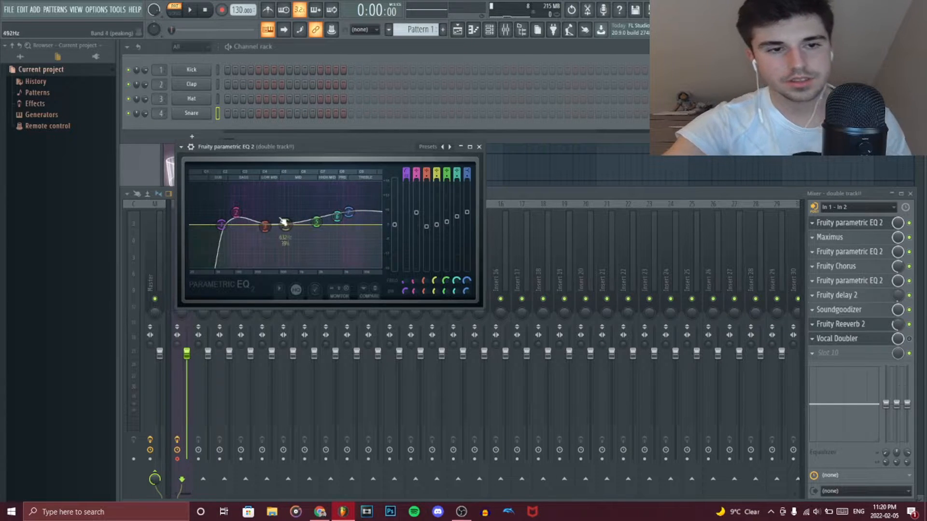
- Open Maximus on the double track insert and look through its presets
{"action": "left_click", "coordinate": [842, 238]}
{"action": "left_click_drag", "start_coordinate": [163, 168], "coordinate": [311, 169]}
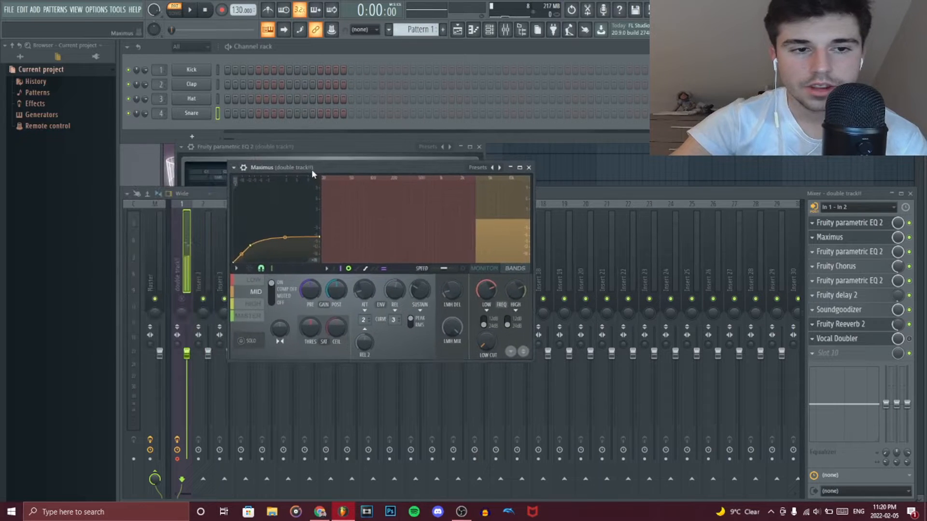
{"action": "left_click", "coordinate": [477, 168]}
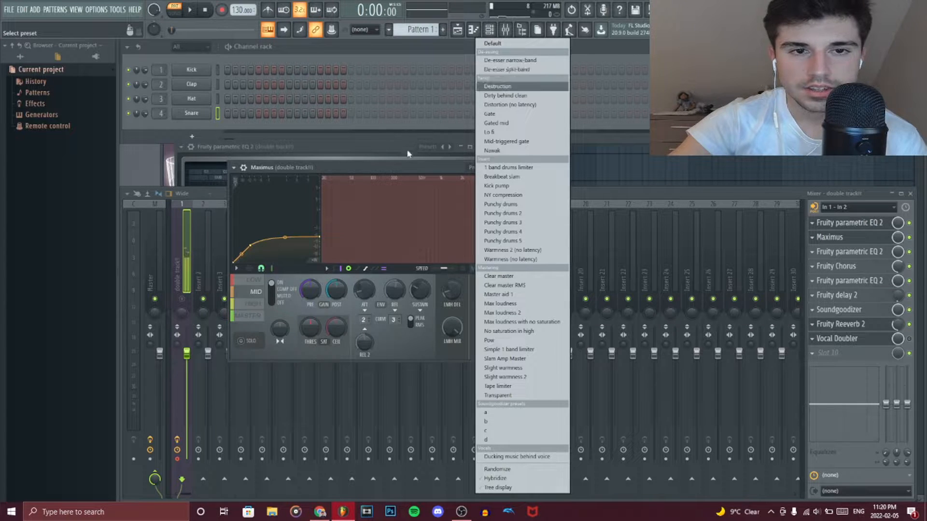
{"action": "left_click", "coordinate": [404, 178]}
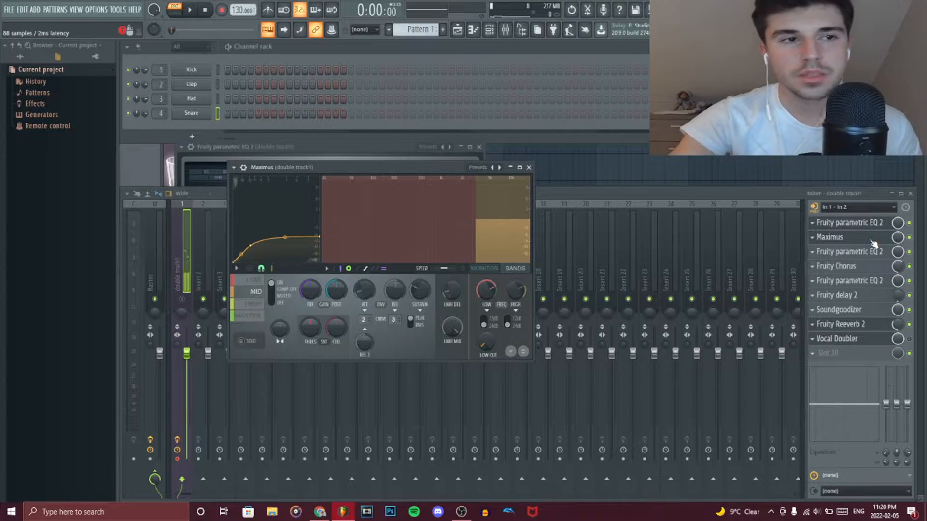
- In the slot 3 Fruity parametric EQ 2, try a much wider bandwidth on band 4 and return it to a narrow cut
{"action": "left_click", "coordinate": [845, 253]}
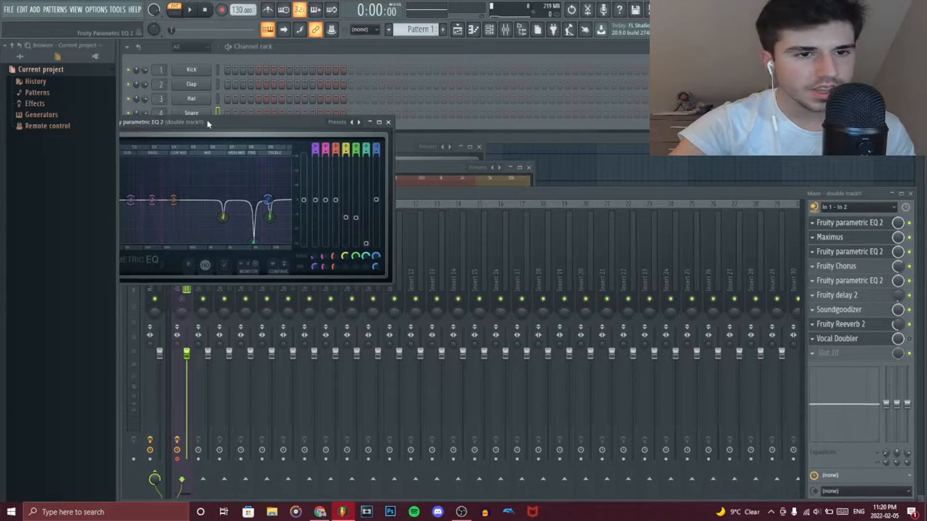
{"action": "left_click_drag", "start_coordinate": [207, 122], "coordinate": [369, 121]}
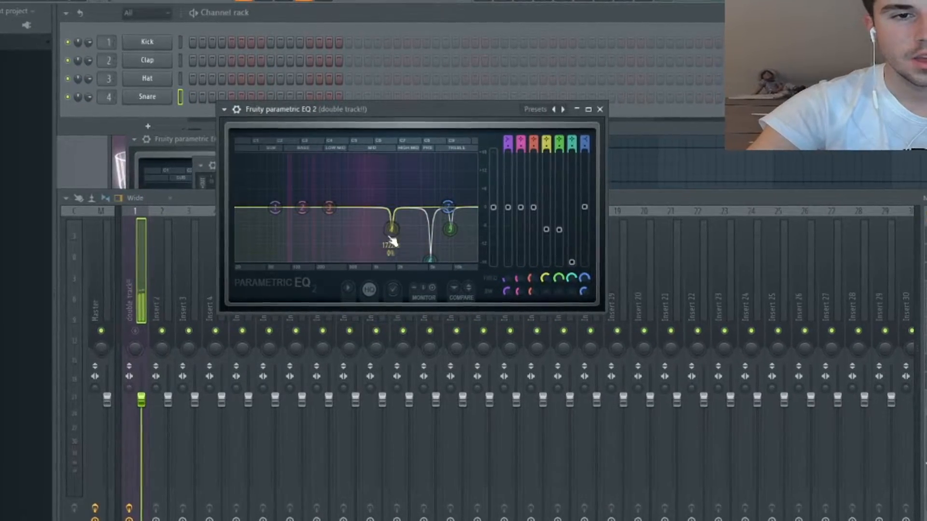
{"action": "left_click_drag", "start_coordinate": [545, 291], "coordinate": [546, 264]}
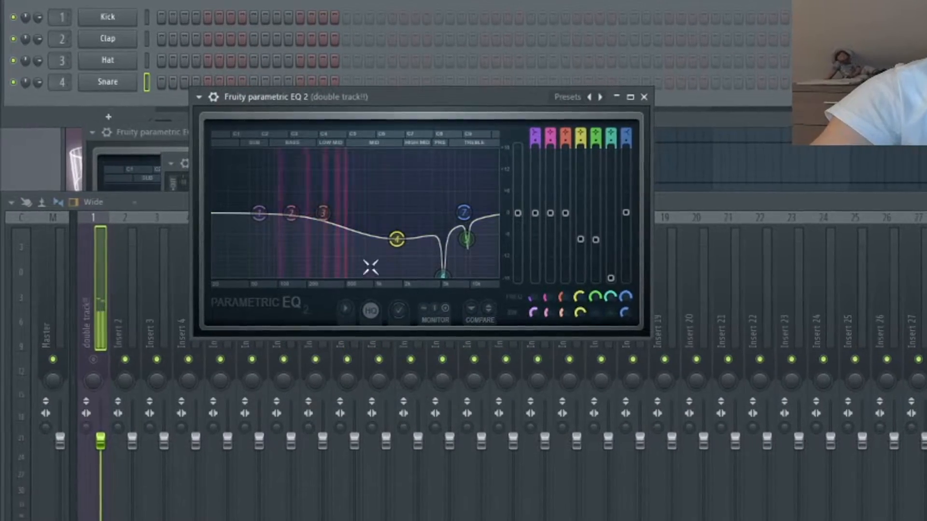
{"action": "left_click_drag", "start_coordinate": [581, 314], "coordinate": [611, 336]}
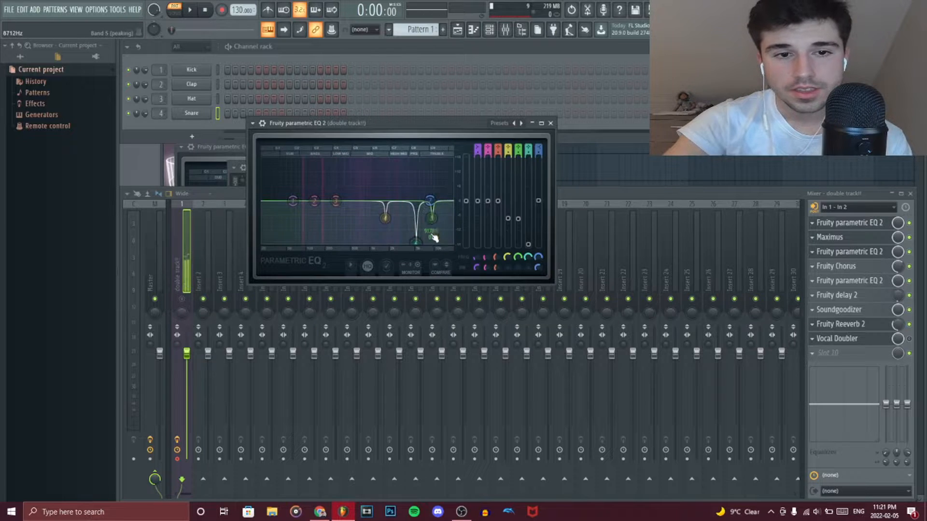
- Look through the Fruity Chorus presets and examine the curve of the Fruity parametric EQ 2 in slot 5
{"action": "left_click", "coordinate": [855, 267]}
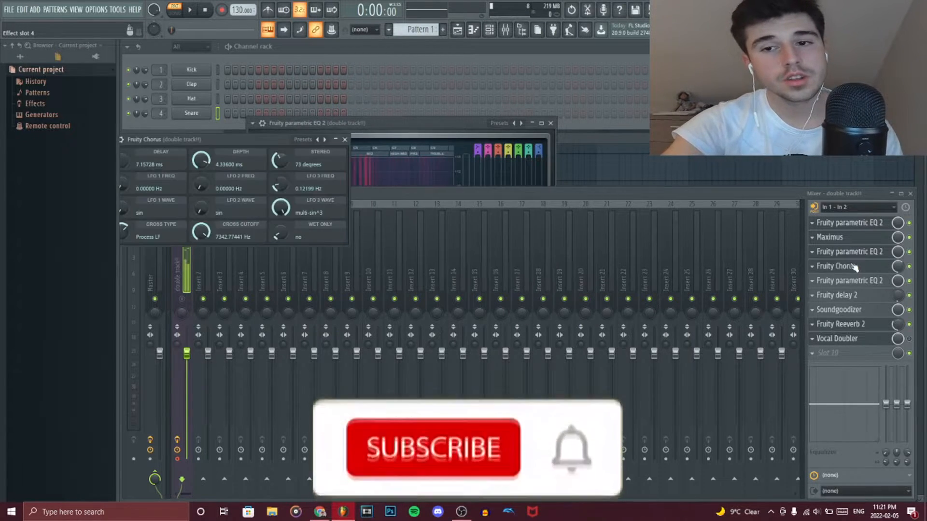
{"action": "left_click_drag", "start_coordinate": [229, 142], "coordinate": [307, 144]}
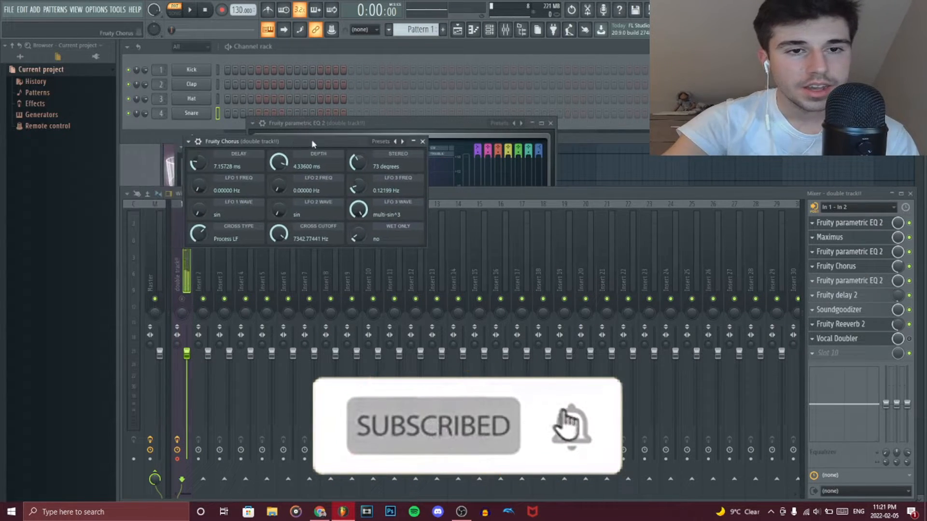
{"action": "left_click", "coordinate": [381, 141]}
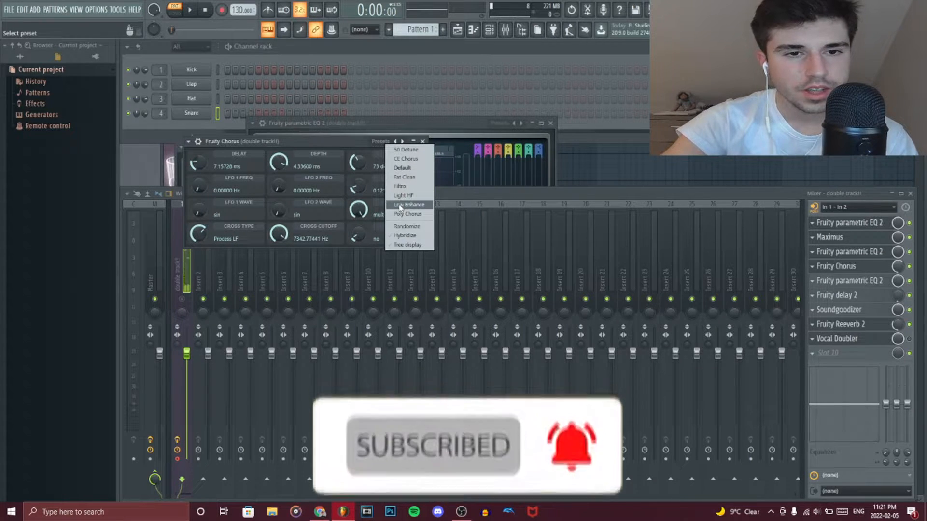
{"action": "left_click", "coordinate": [273, 140]}
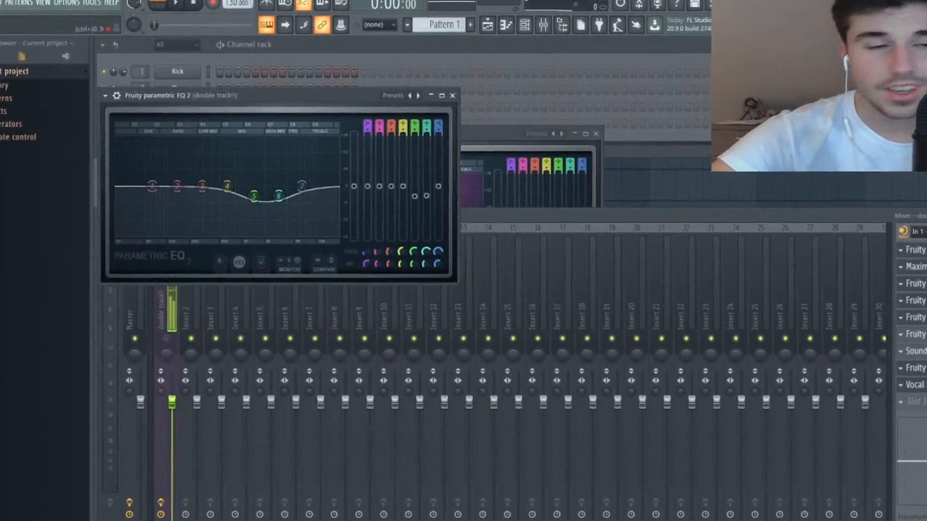
{"action": "left_click", "coordinate": [923, 295]}
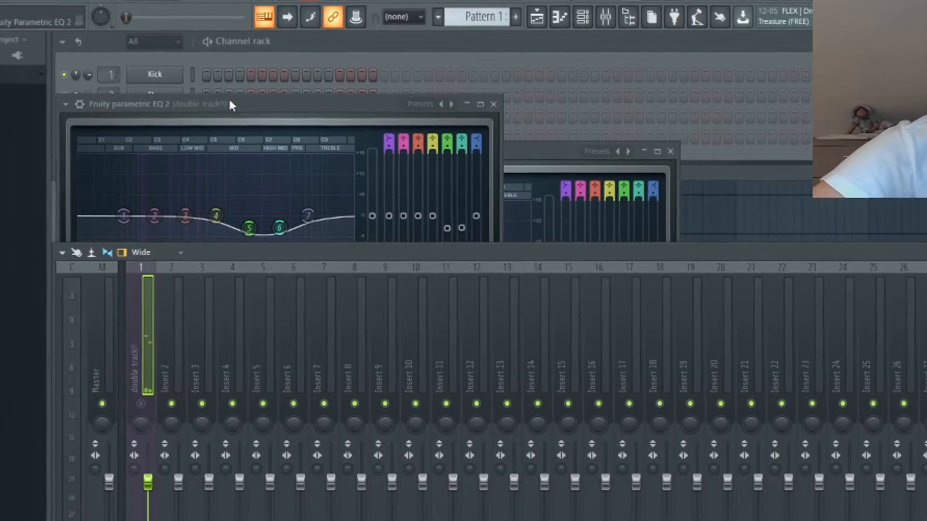
{"action": "left_click_drag", "start_coordinate": [228, 99], "coordinate": [311, 66]}
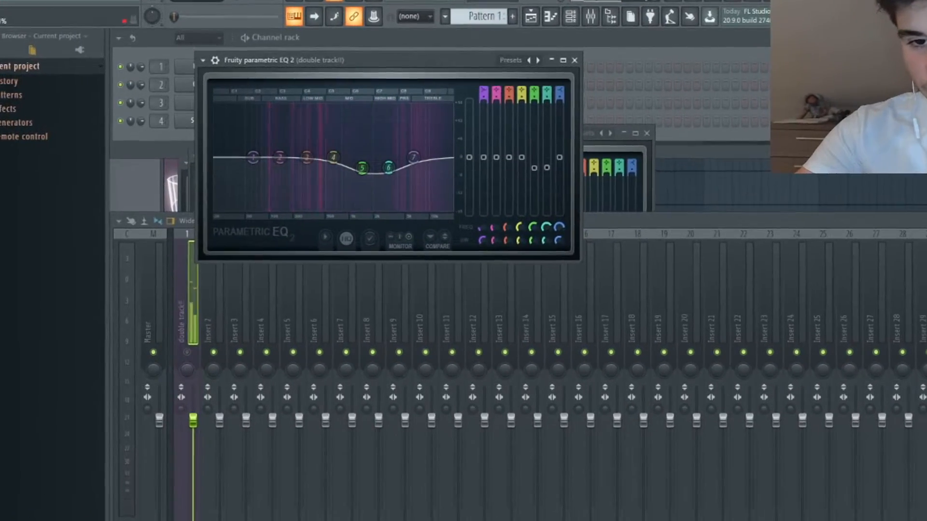
- Switch off Fruity delay 2 in slot 6 and load its Default preset
{"action": "left_click", "coordinate": [837, 296]}
{"action": "left_click", "coordinate": [909, 295]}
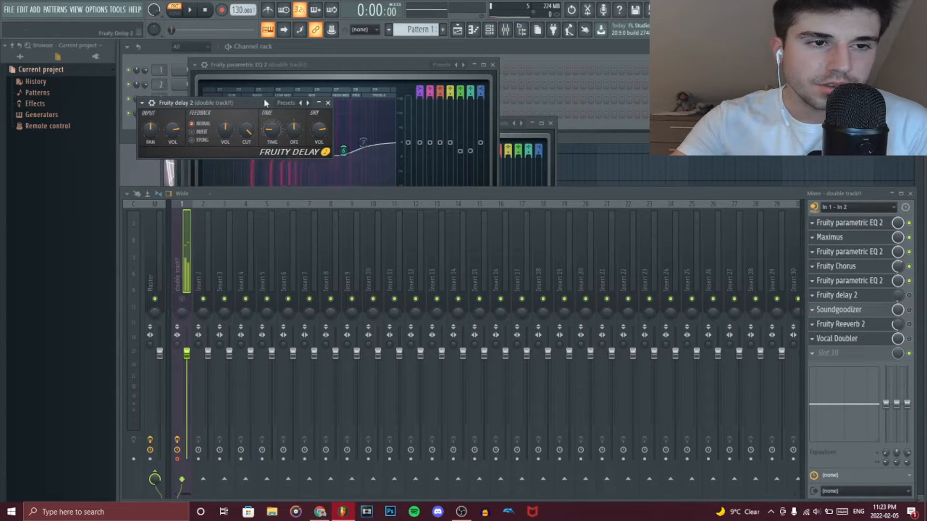
{"action": "left_click", "coordinate": [286, 103]}
{"action": "left_click", "coordinate": [299, 107]}
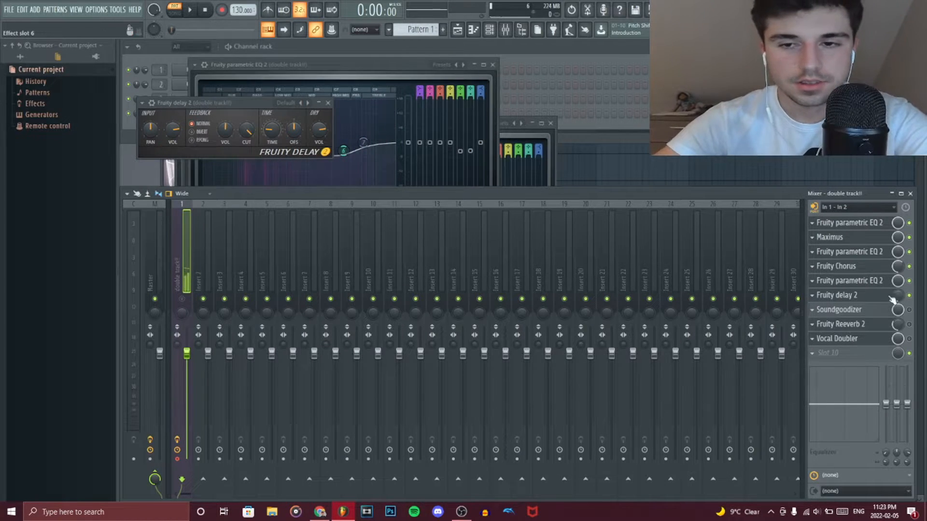
- Open the Soundgoodizer and Fruity Reeverb 2 on the double track insert to examine their settings
{"action": "left_click", "coordinate": [850, 310]}
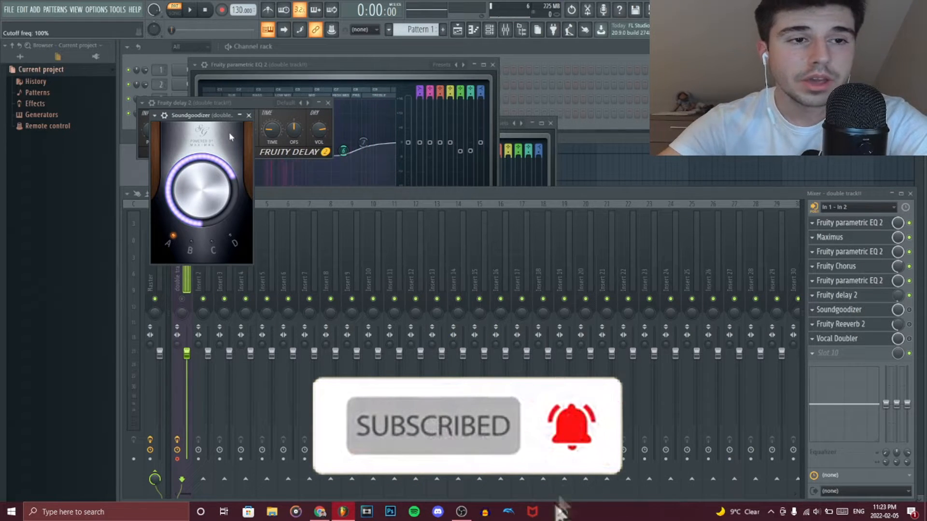
{"action": "left_click_drag", "start_coordinate": [205, 121], "coordinate": [469, 190]}
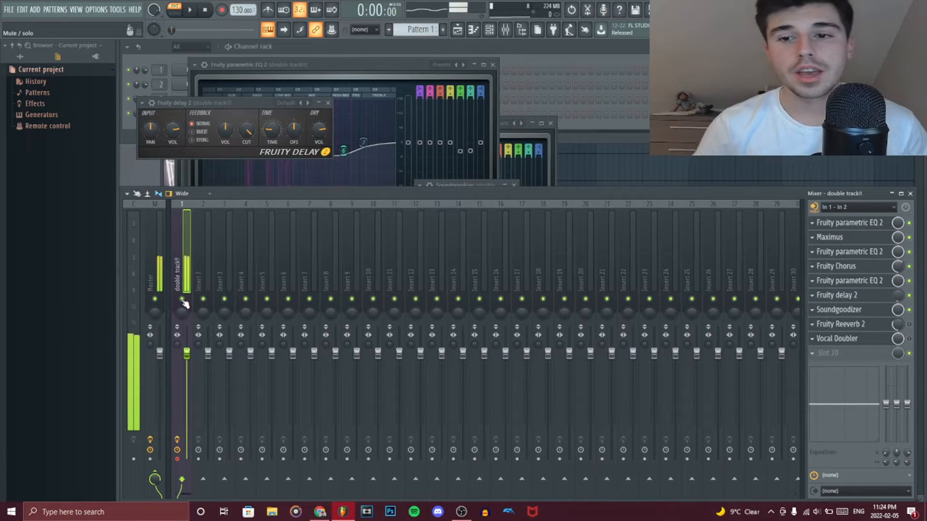
{"action": "left_click", "coordinate": [857, 323]}
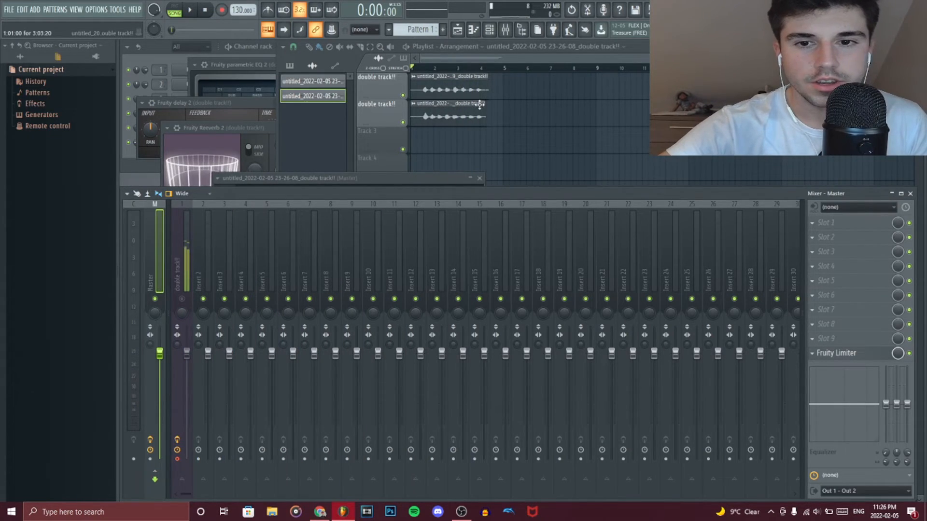
- Pan the second double track recording 56% left in its channel settings and return to the playlist
{"action": "double_click", "coordinate": [425, 114]}
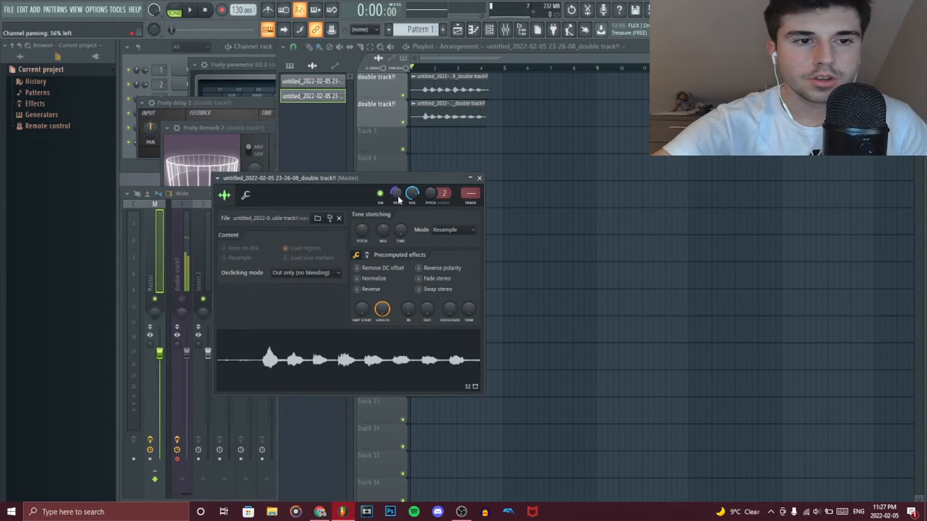
{"action": "left_click", "coordinate": [445, 61]}
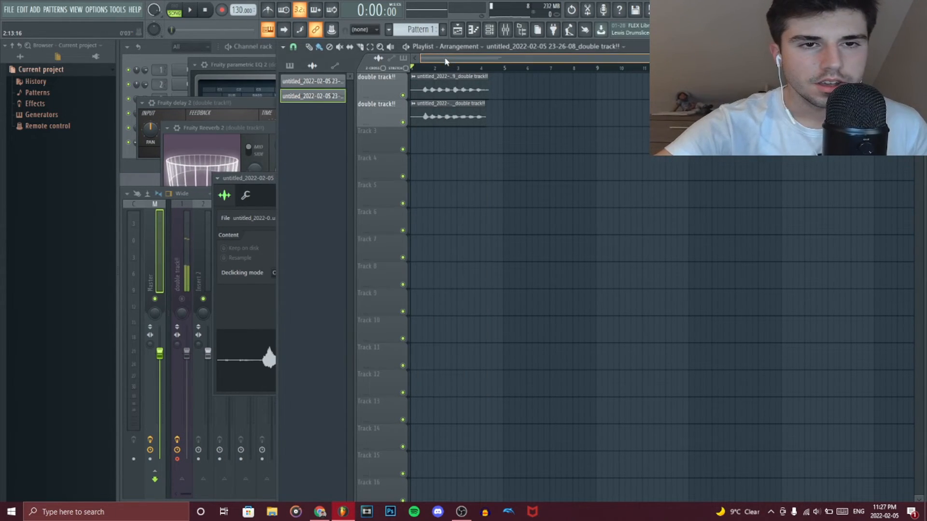